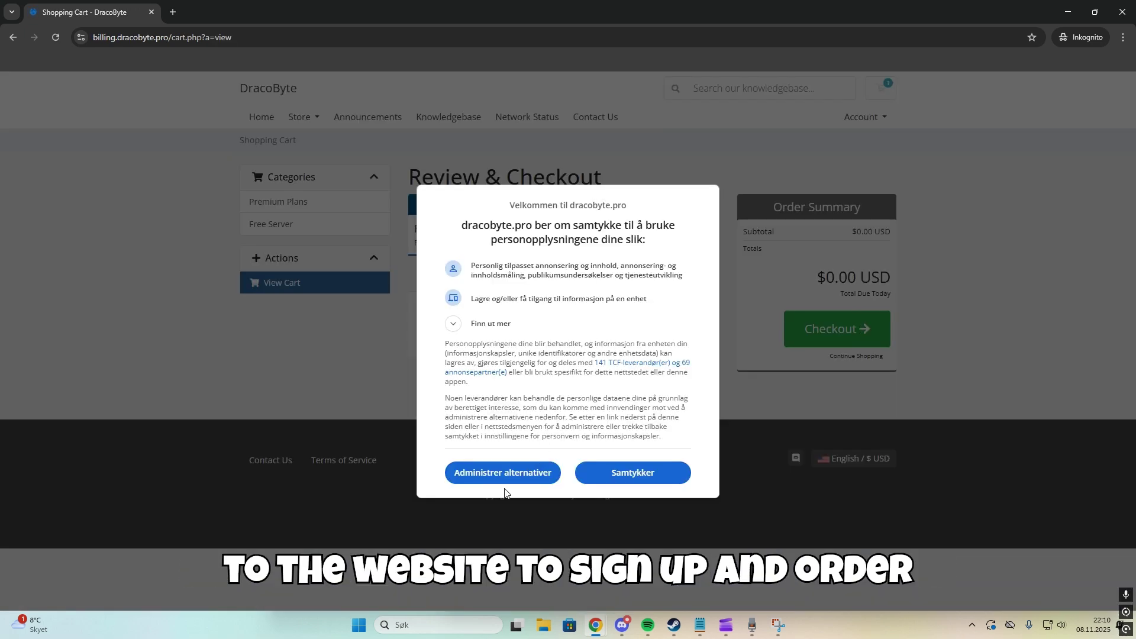
# Accept all cookies (Godta alle) and proceed from the free Starter server cart to checkout.
pyautogui.click(504, 478)
pyautogui.scroll(-5, 558, 459)
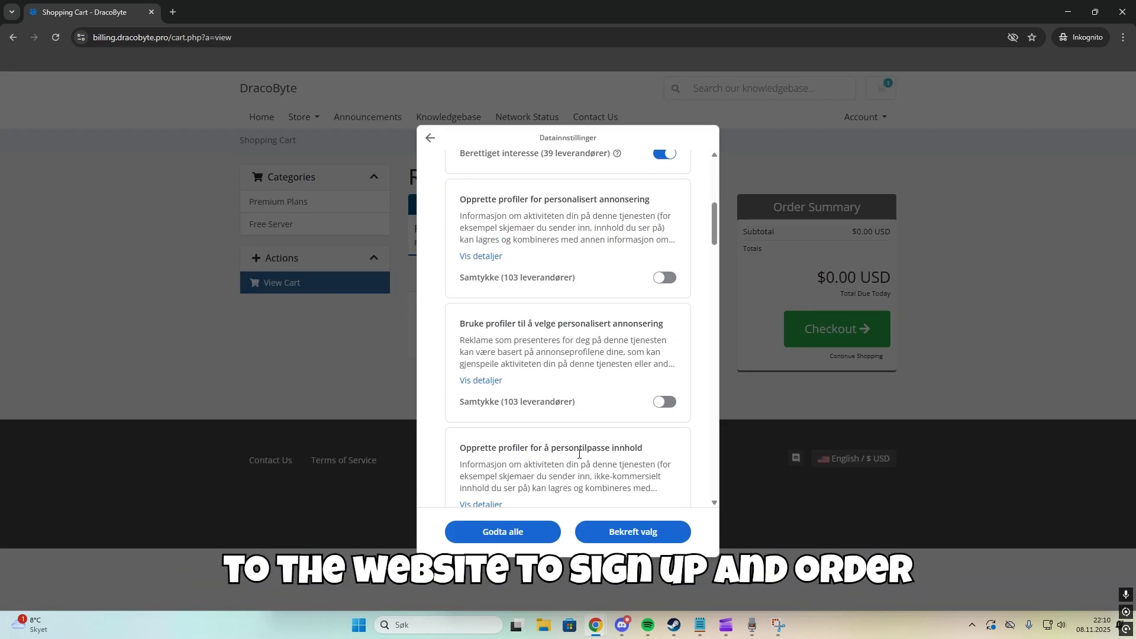
pyautogui.scroll(-5, 568, 454)
pyautogui.scroll(-5, 579, 447)
pyautogui.scroll(-4, 579, 447)
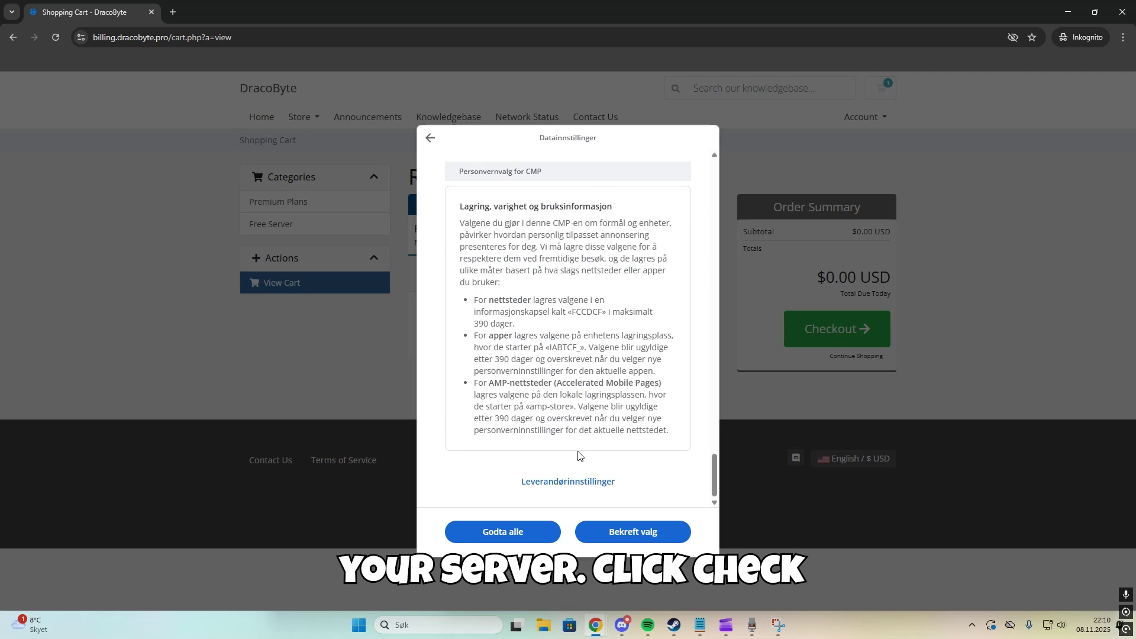
pyautogui.click(529, 535)
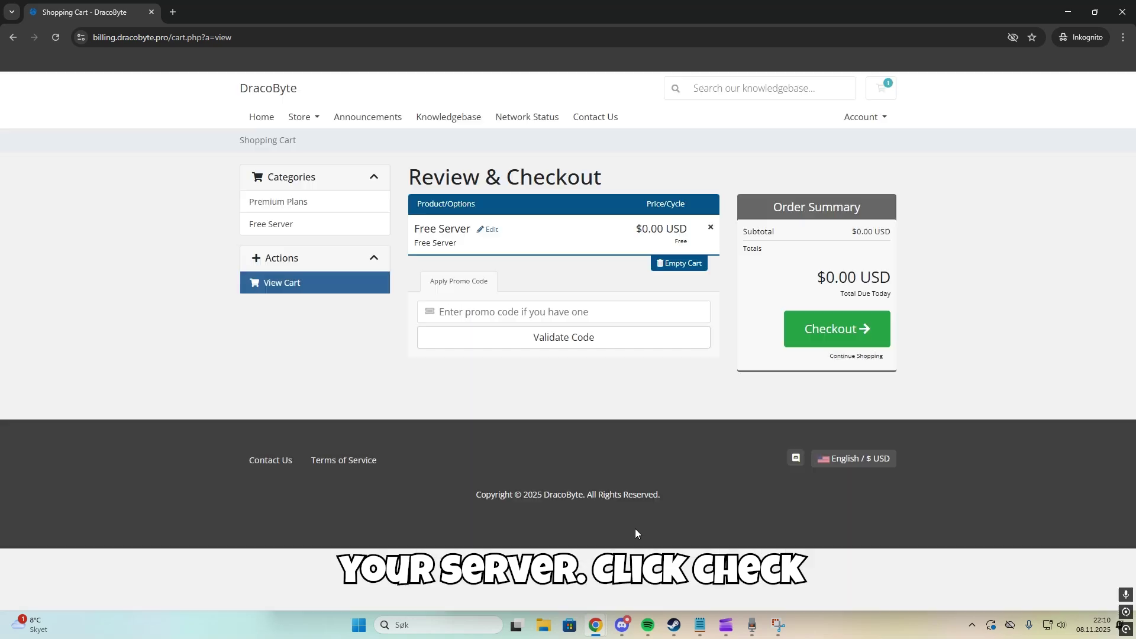
pyautogui.click(823, 336)
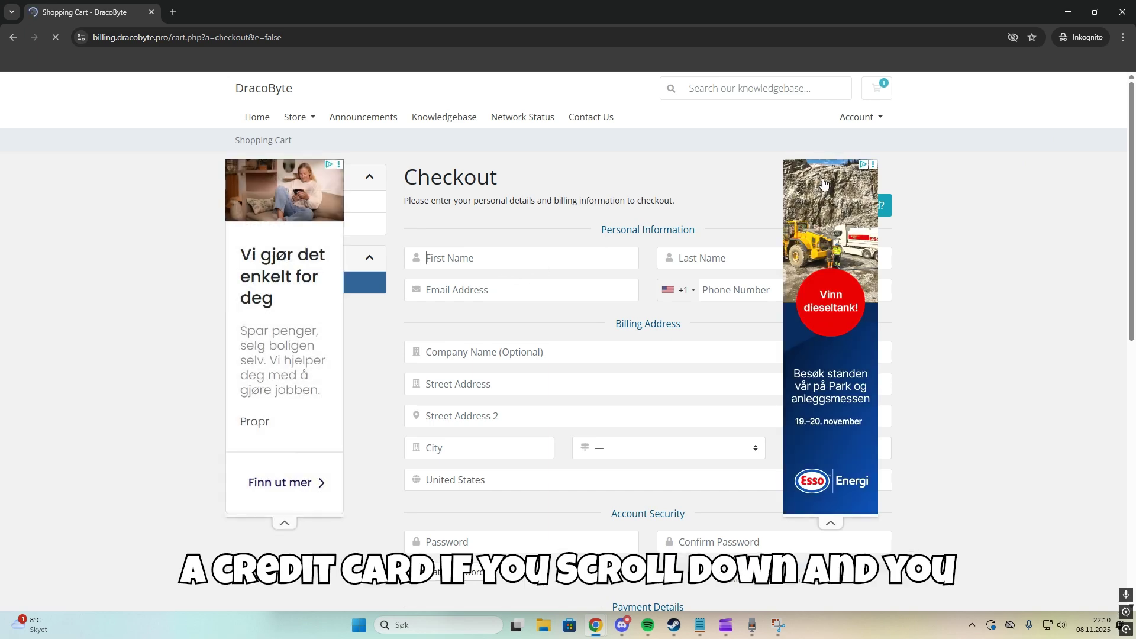
pyautogui.scroll(-3, 646, 274)
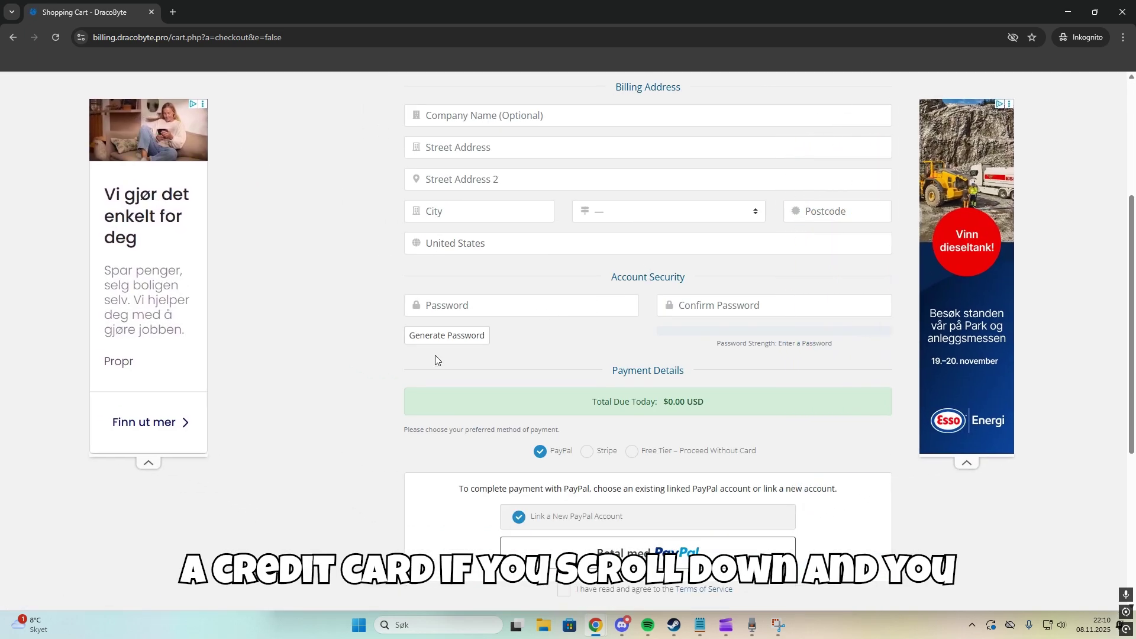
pyautogui.scroll(-2, 441, 346)
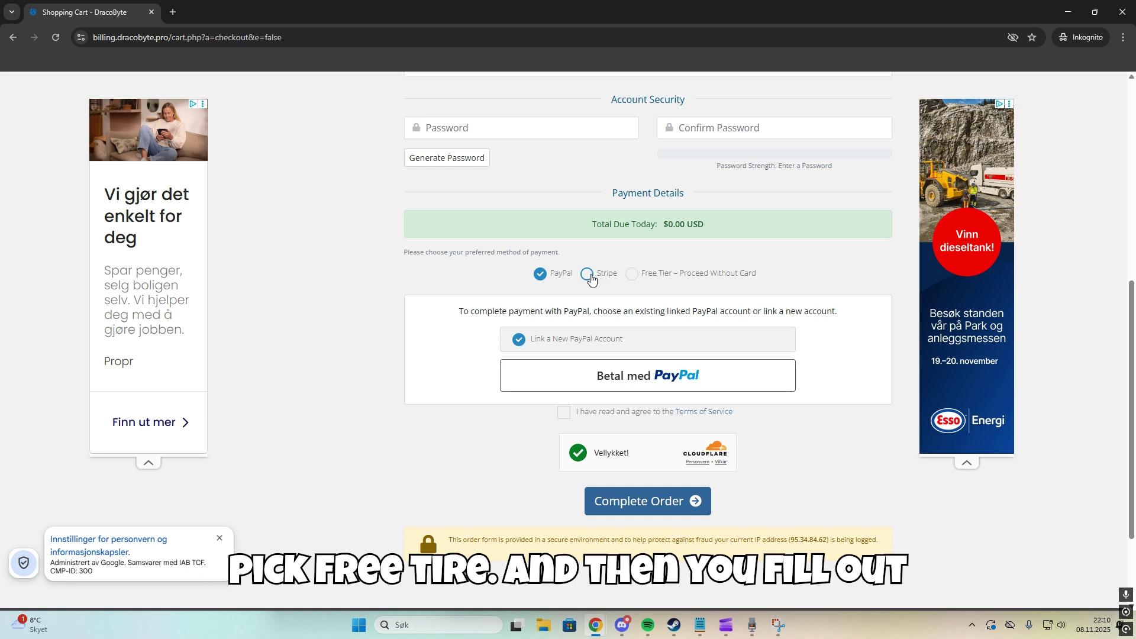
# Choose 'Free Tier – Proceed Without Card' as the payment method.
pyautogui.click(632, 274)
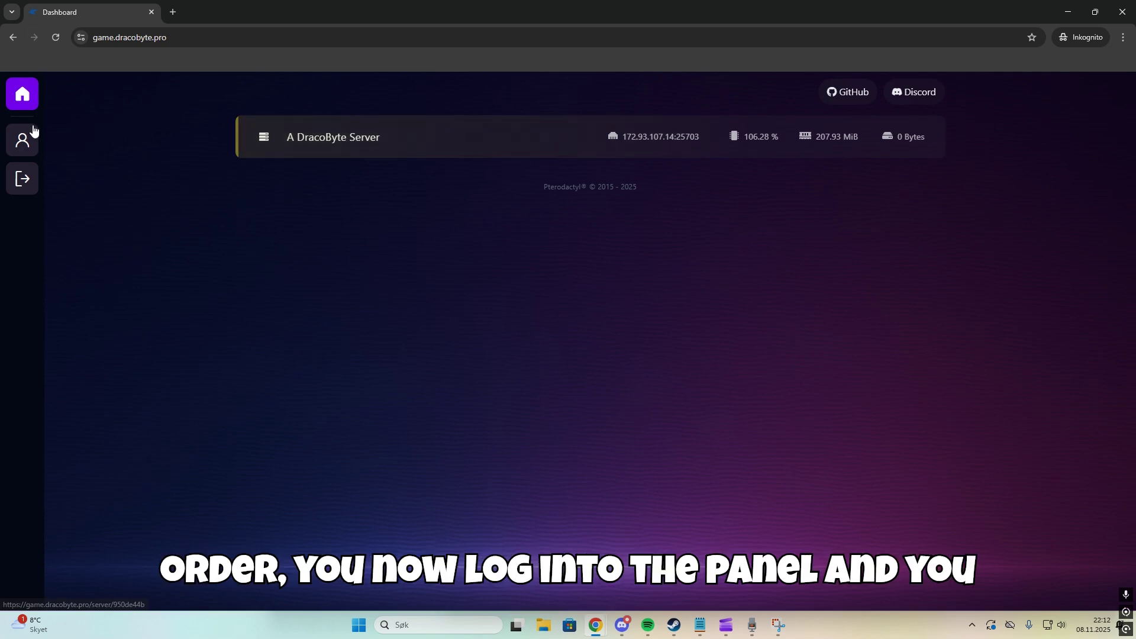
# Open A DracoByte Server's console, then switch to its file manager.
pyautogui.click(340, 150)
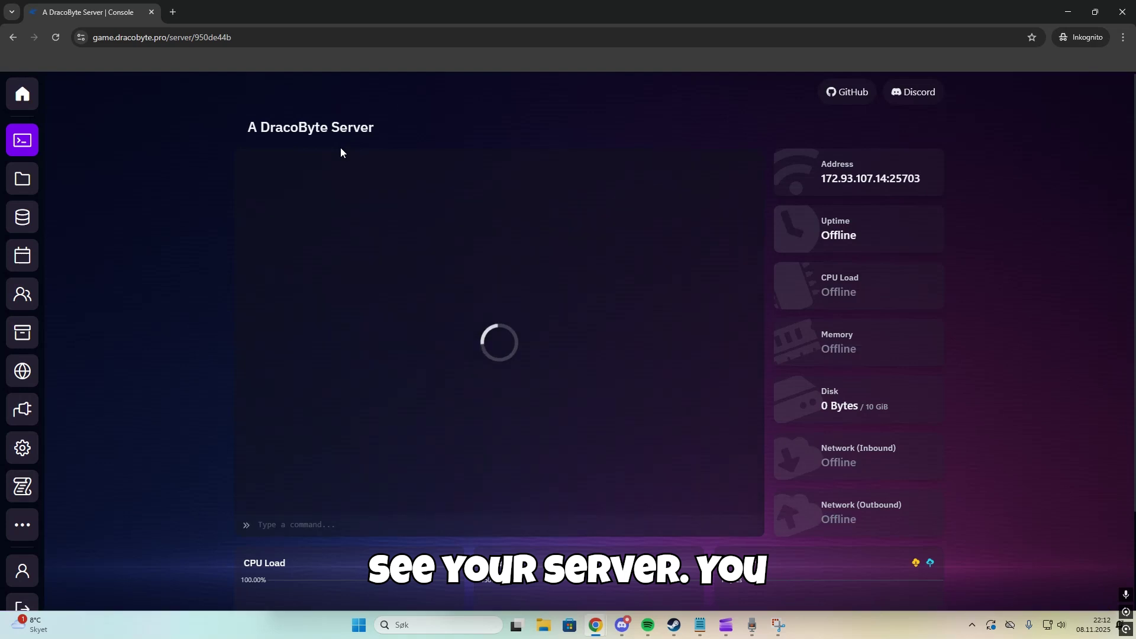
pyautogui.scroll(-2, 210, 185)
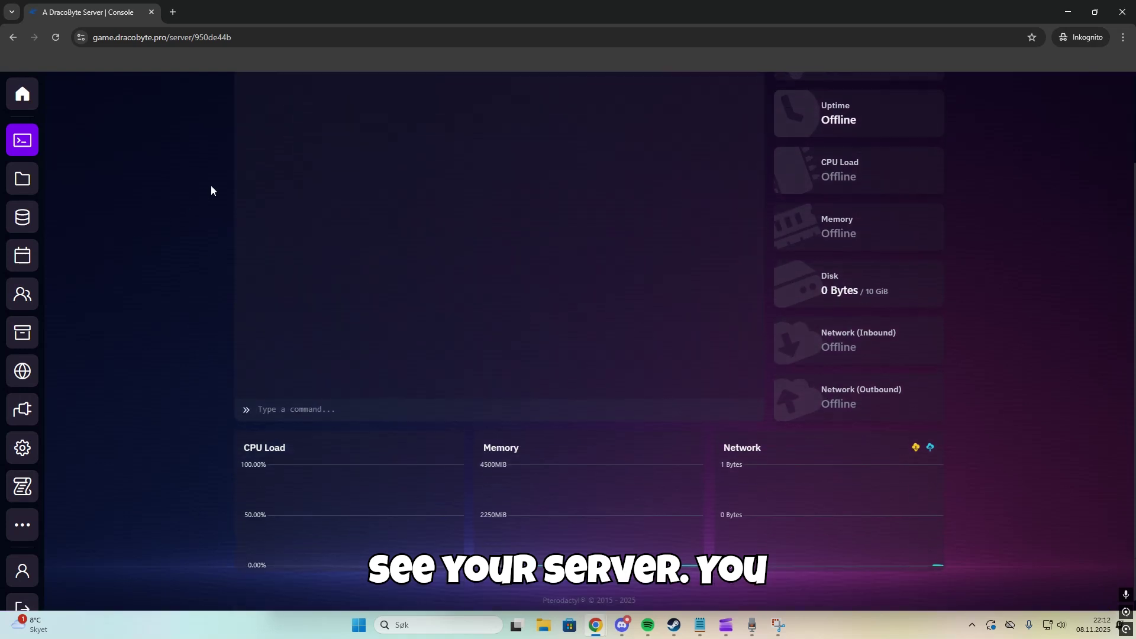
pyautogui.scroll(2, 214, 194)
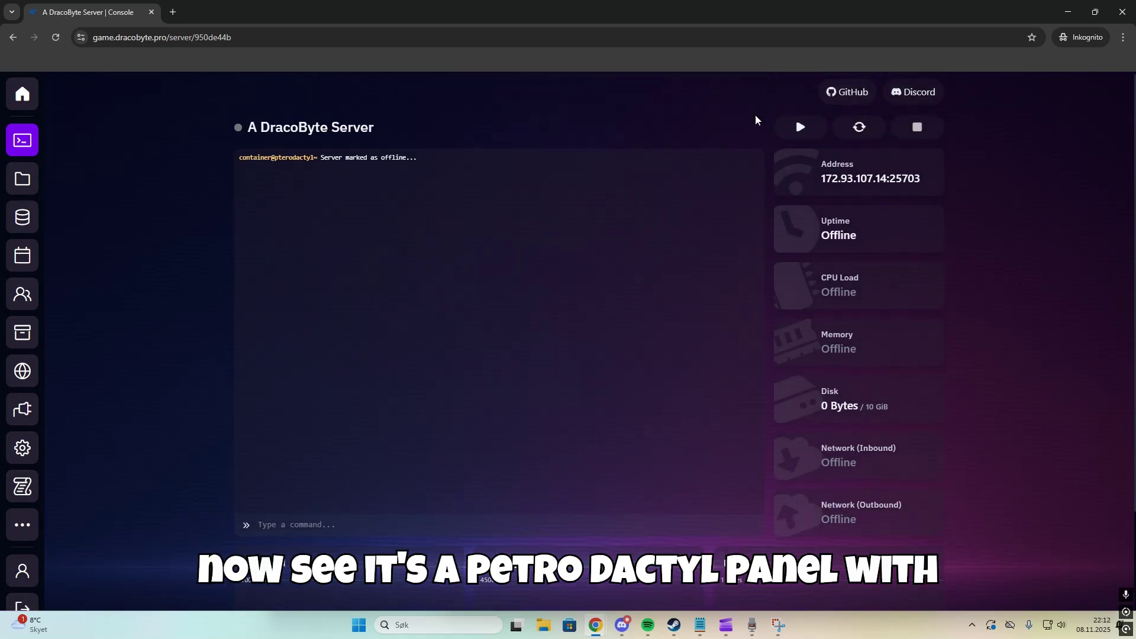
pyautogui.click(25, 180)
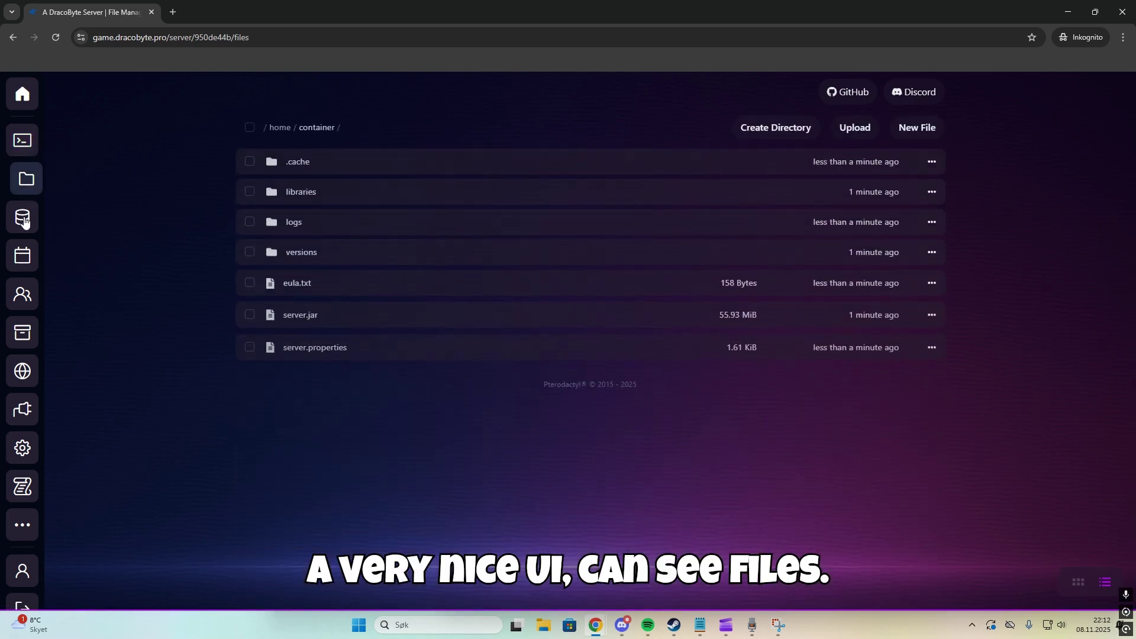
# View the Startup settings, then open and close the New User form under Users.
pyautogui.click(21, 413)
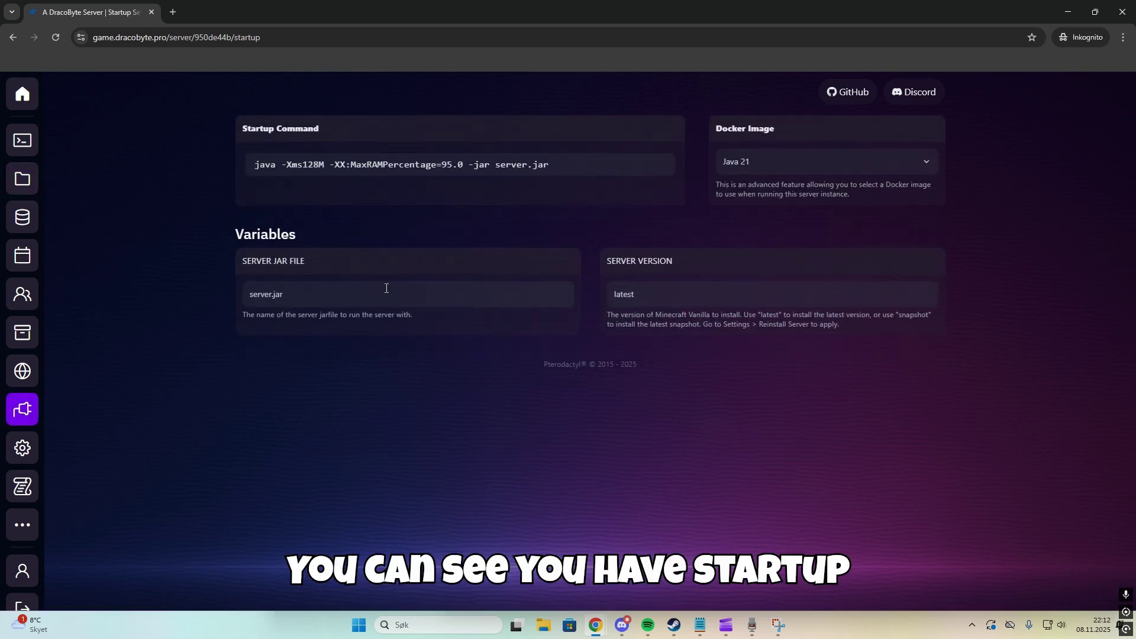
pyautogui.click(388, 288)
pyautogui.click(517, 233)
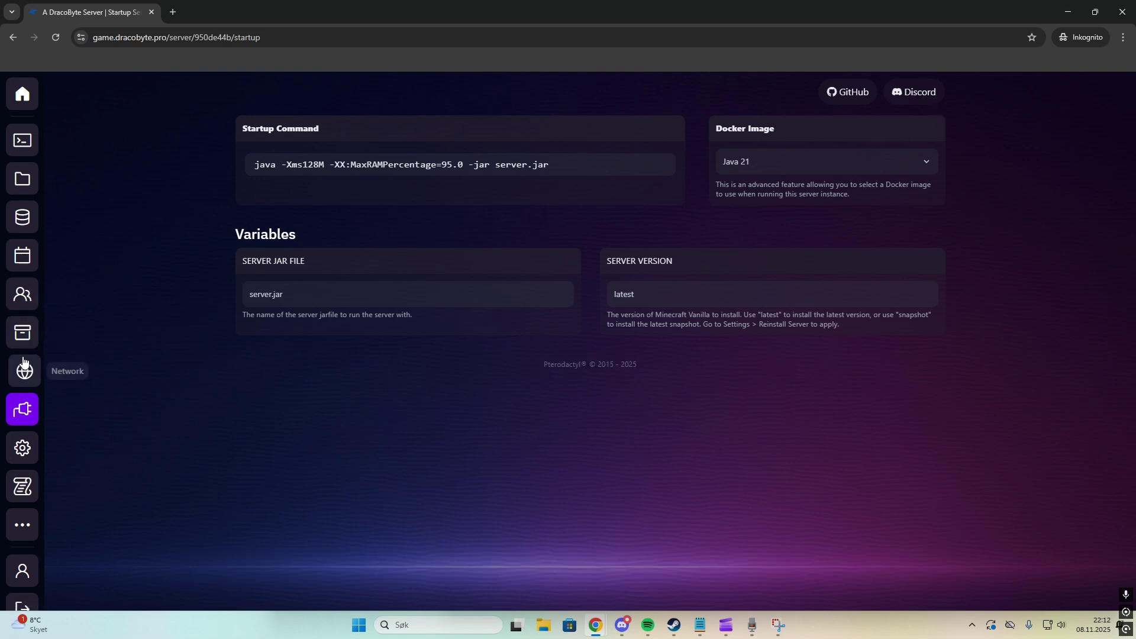
pyautogui.click(22, 293)
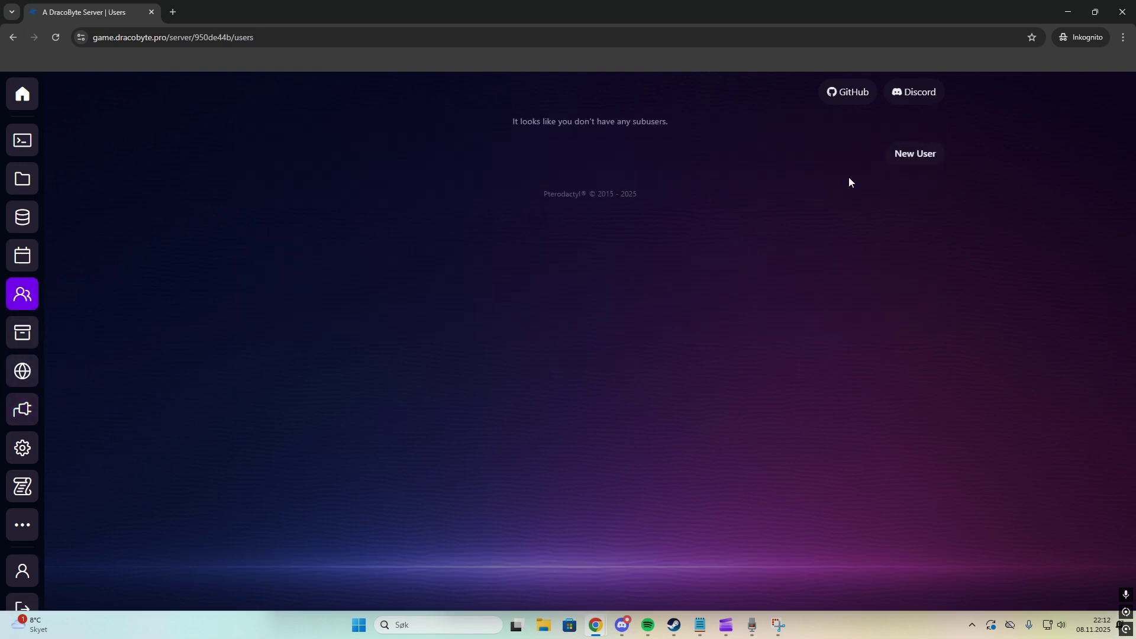
pyautogui.click(912, 156)
pyautogui.scroll(-5, 367, 309)
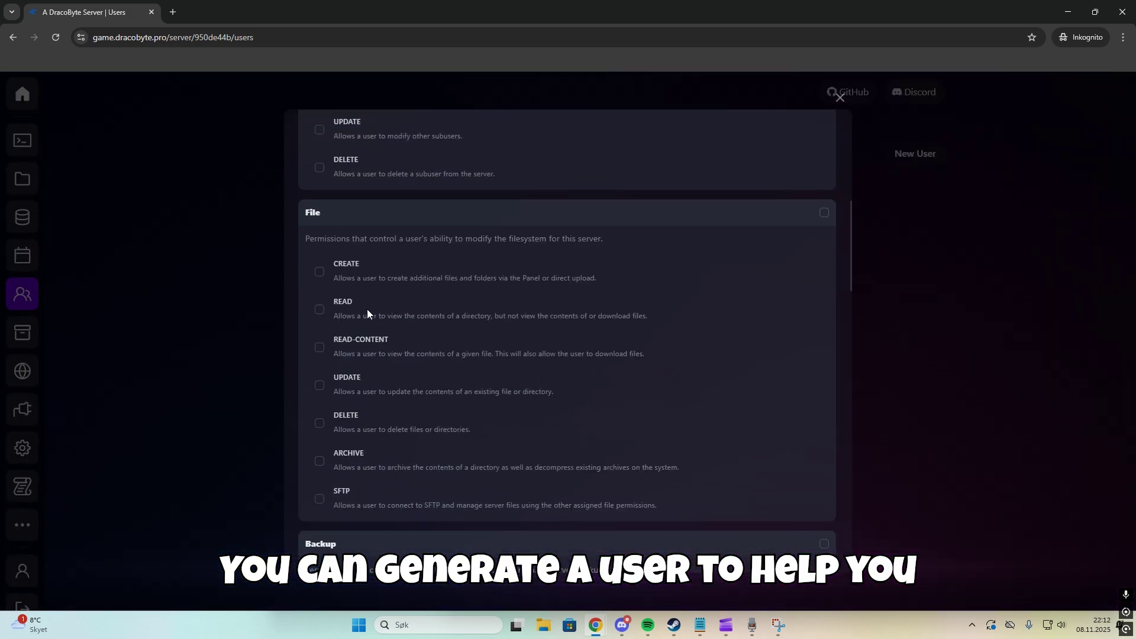
pyautogui.scroll(-5, 366, 310)
pyautogui.scroll(-5, 373, 311)
pyautogui.scroll(-5, 381, 313)
pyautogui.scroll(-3, 381, 313)
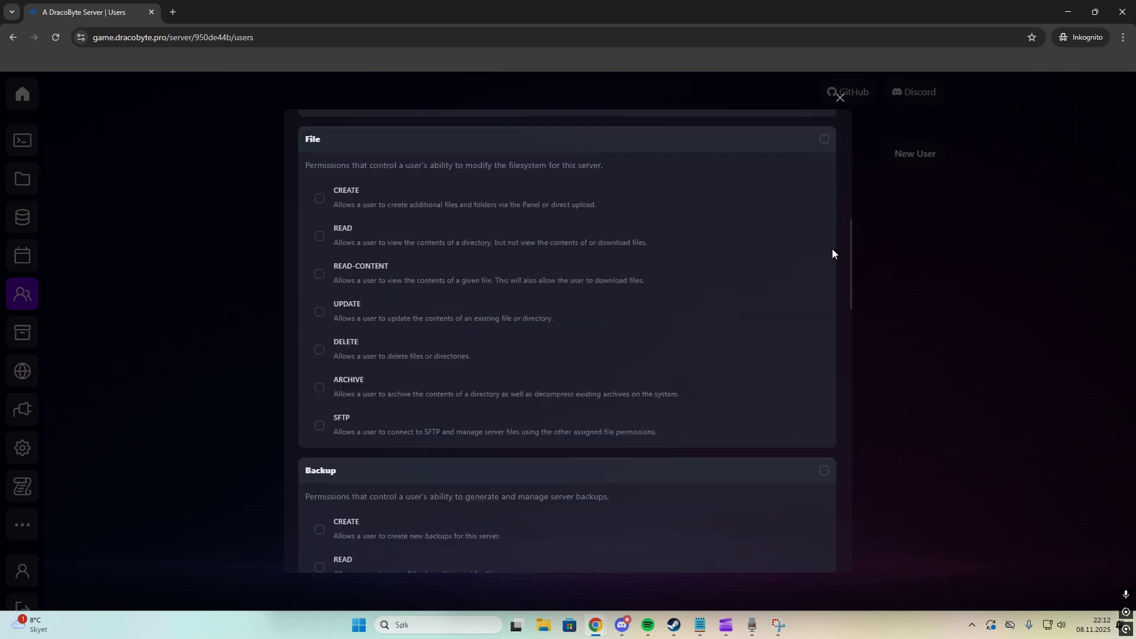
pyautogui.moveTo(852, 526); pyautogui.dragTo(830, 101)
pyautogui.click(839, 98)
# Visit Schedules and Files, then open and close the Create schedule form unsaved.
pyautogui.click(21, 256)
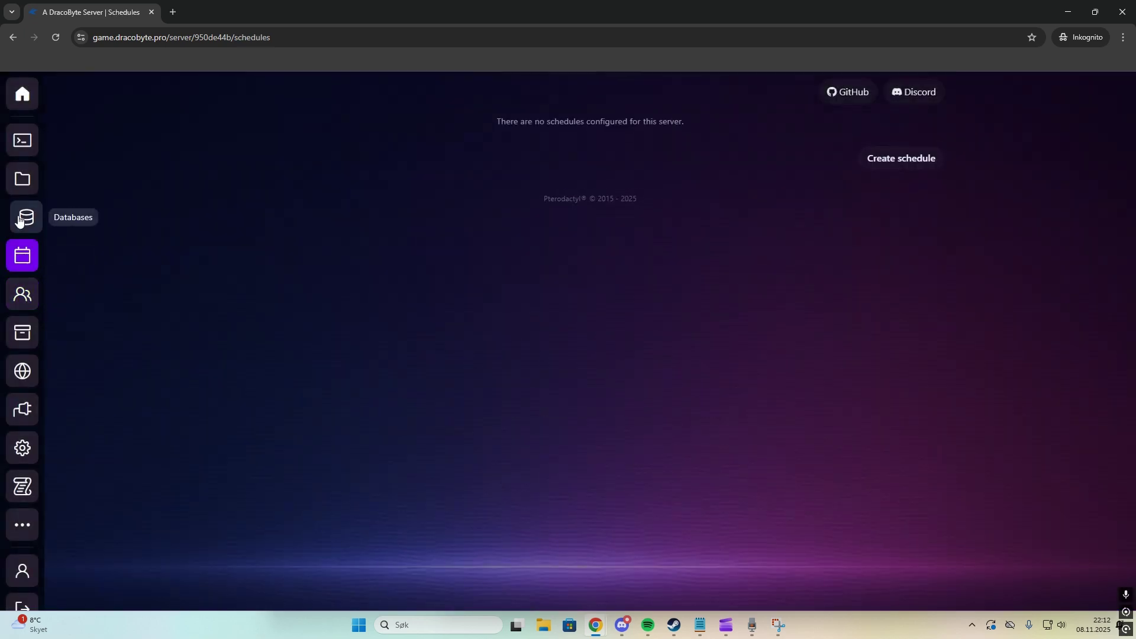
pyautogui.click(21, 190)
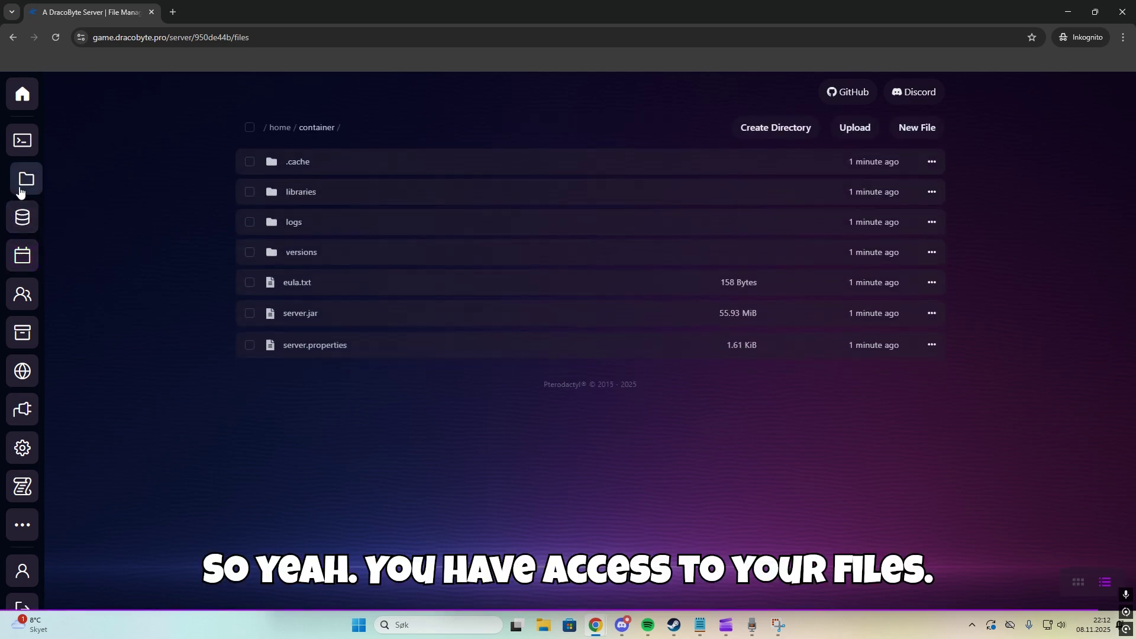
pyautogui.click(27, 256)
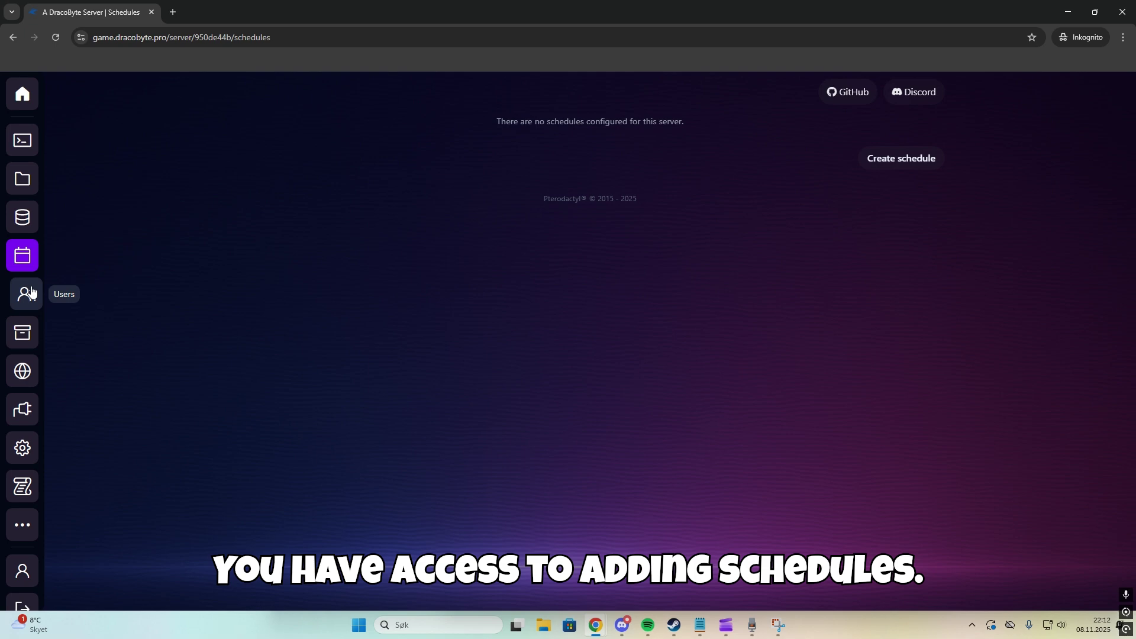
pyautogui.click(897, 162)
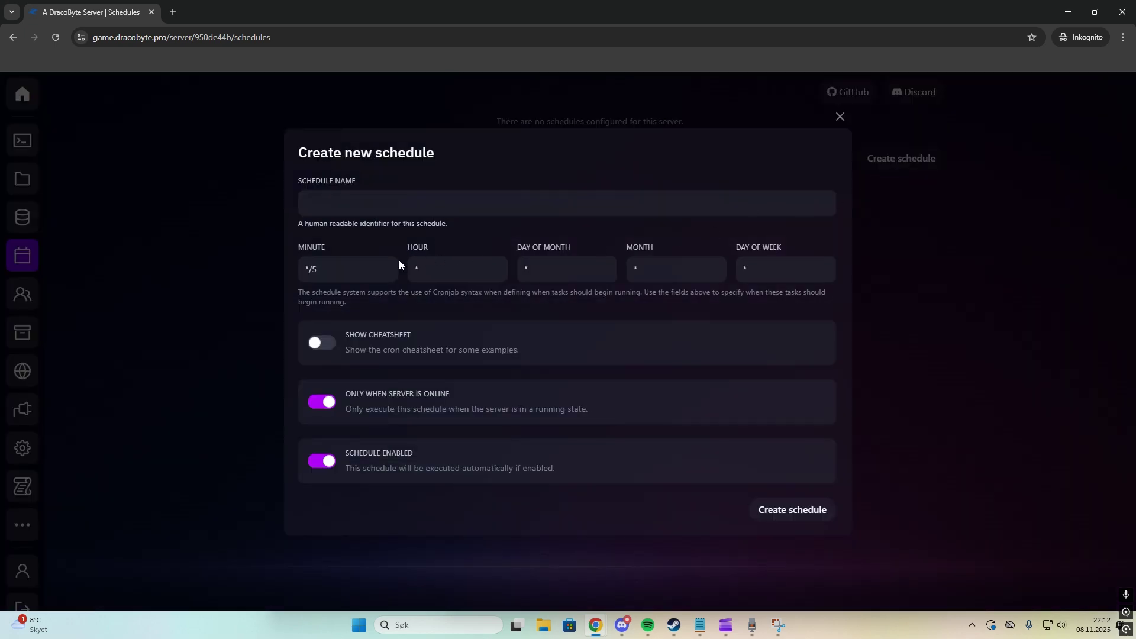
pyautogui.click(839, 117)
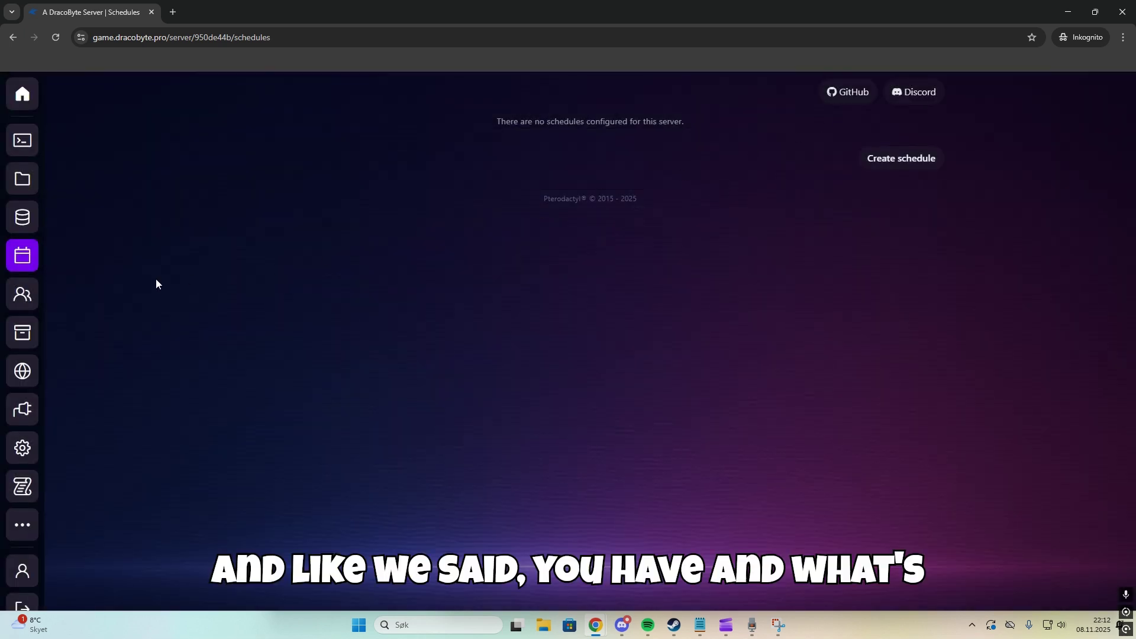
# Browse the New User permissions list and close it without adding a subuser.
pyautogui.click(27, 295)
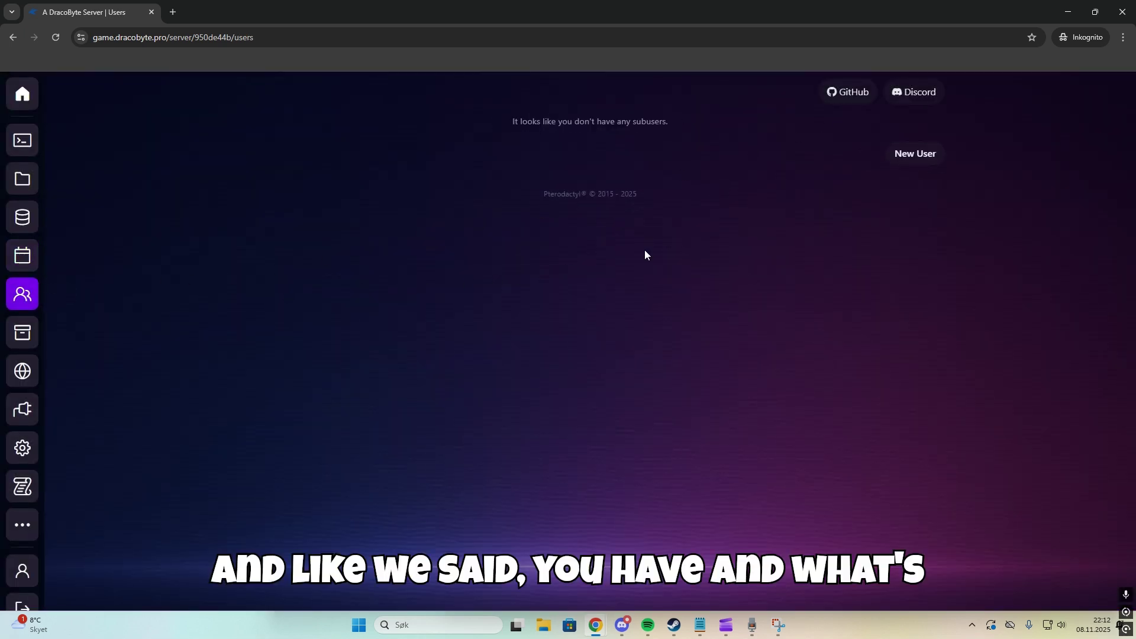
pyautogui.click(903, 159)
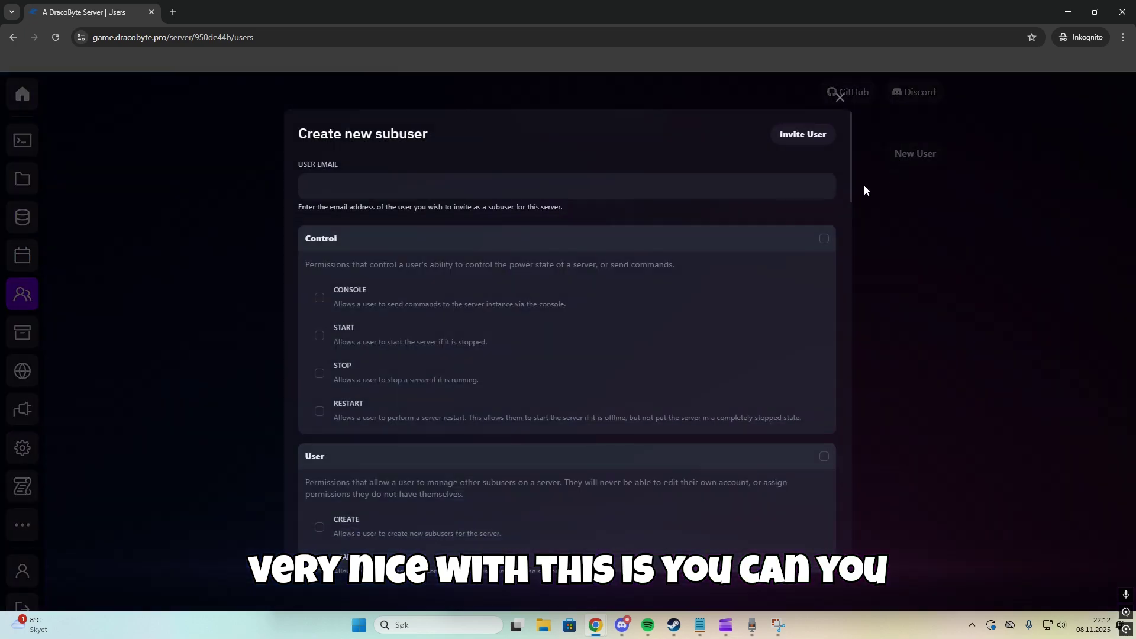
pyautogui.scroll(-5, 566, 209)
pyautogui.scroll(-5, 567, 209)
pyautogui.scroll(-5, 567, 209)
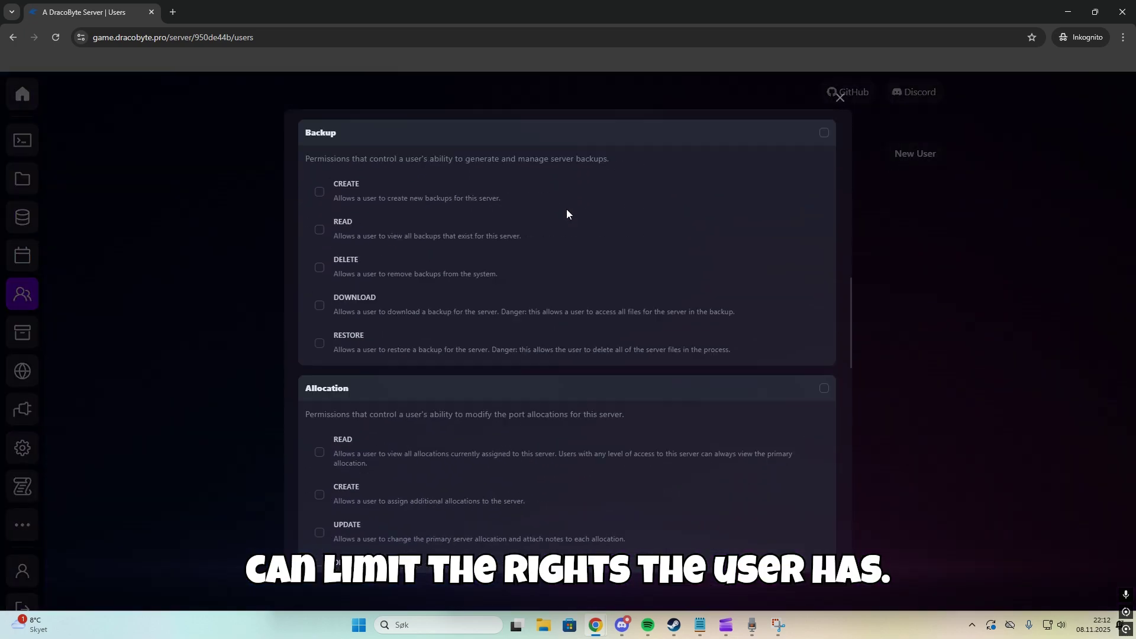
pyautogui.scroll(-5, 566, 208)
pyautogui.scroll(-5, 567, 213)
pyautogui.scroll(-5, 566, 214)
pyautogui.scroll(-5, 567, 213)
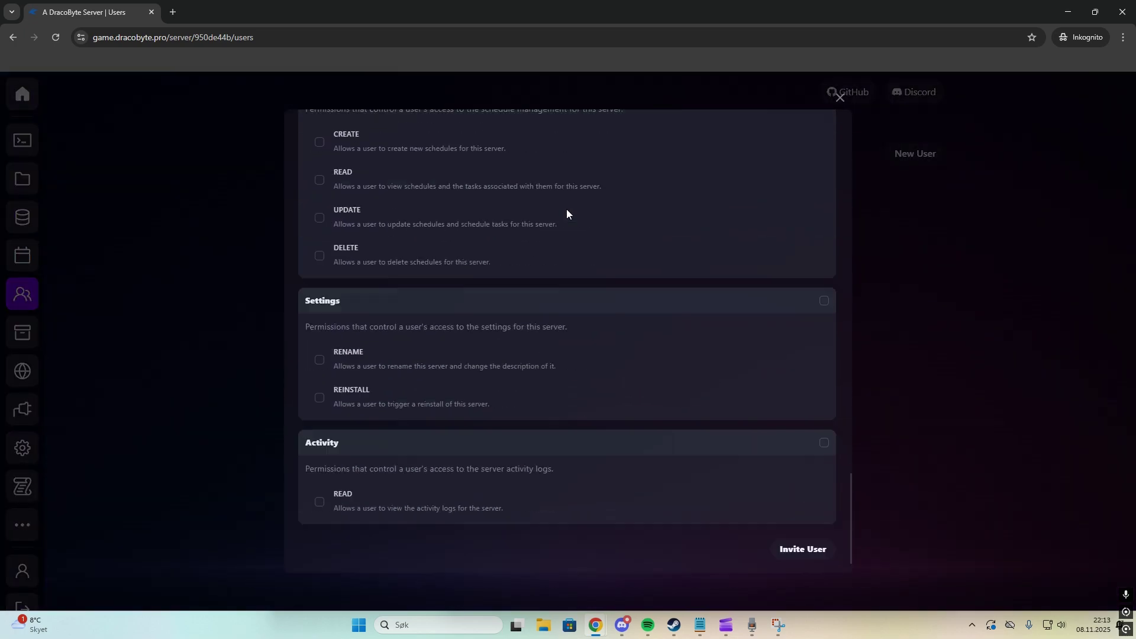
pyautogui.scroll(-3, 566, 213)
pyautogui.scroll(5, 731, 375)
pyautogui.scroll(5, 731, 375)
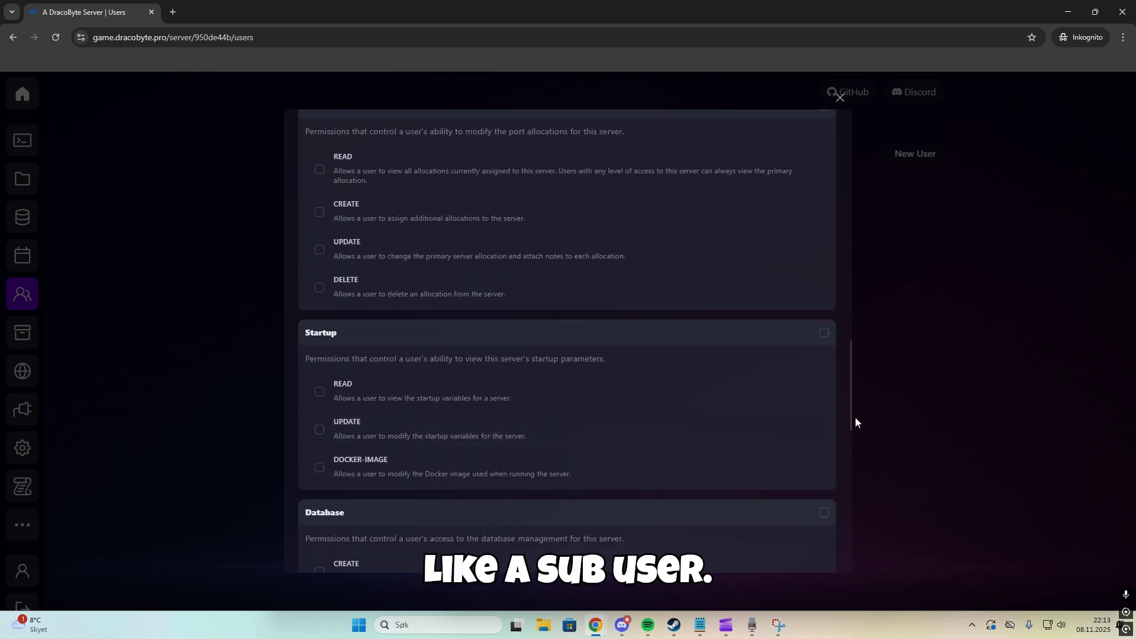
pyautogui.moveTo(855, 417); pyautogui.dragTo(840, 210)
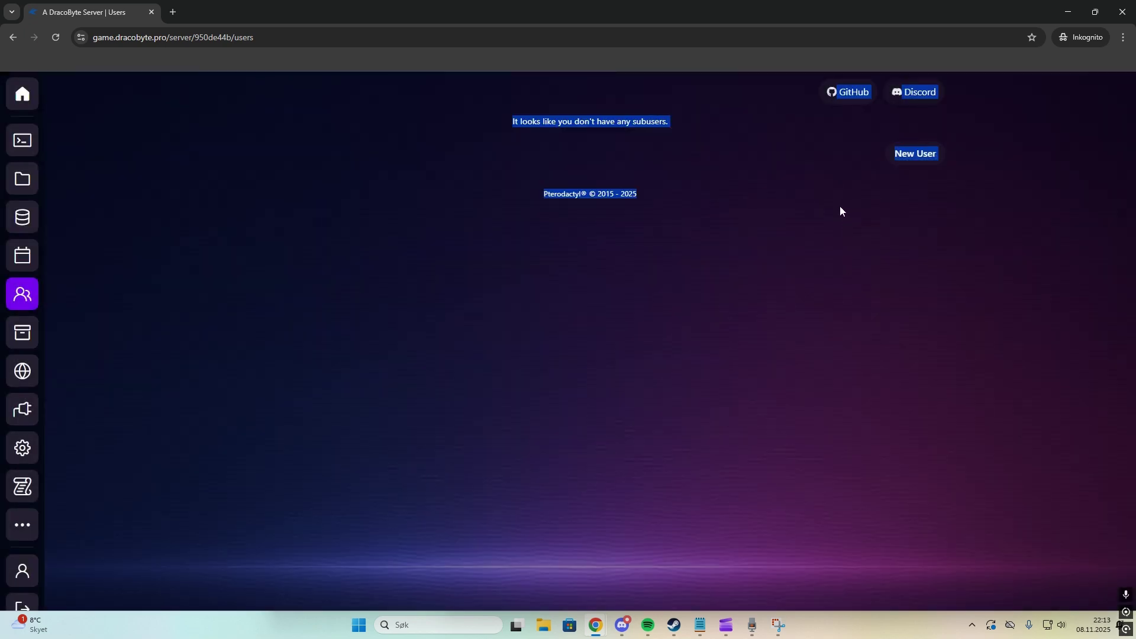
# Check the empty Backups and Activity pages, then show the More tools menu.
pyautogui.click(27, 335)
pyautogui.scroll(-1, 25, 374)
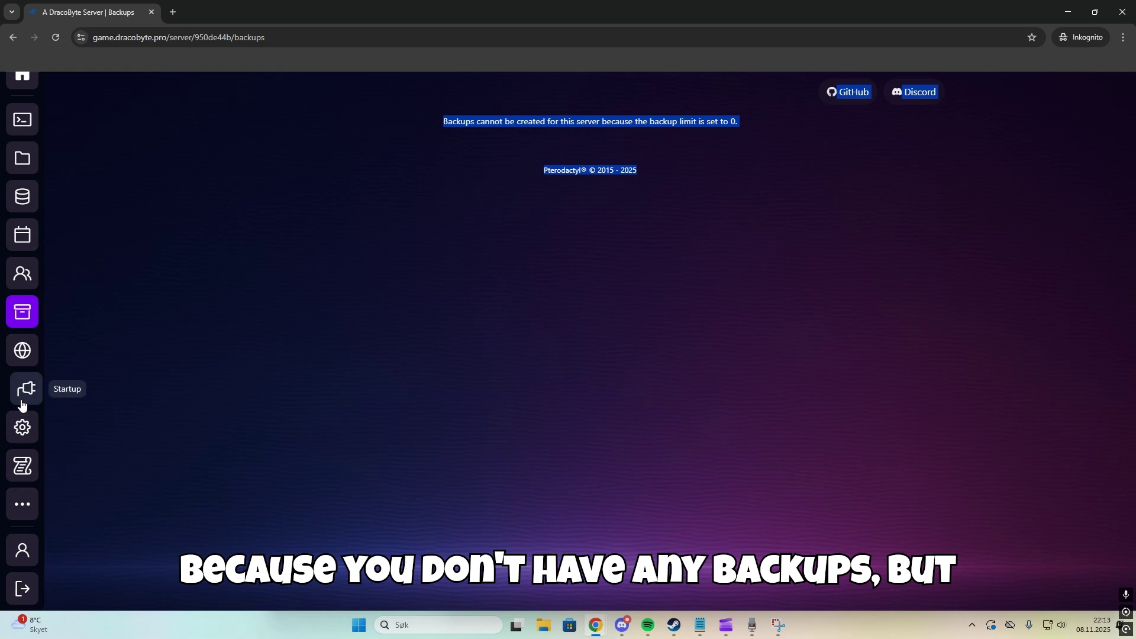
pyautogui.click(24, 465)
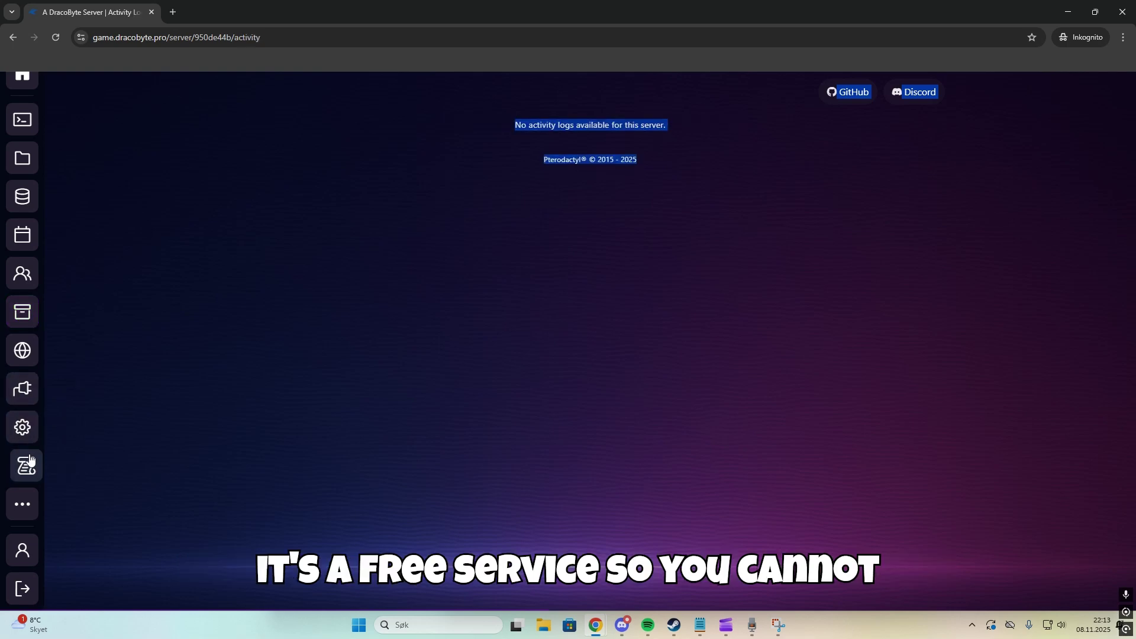
pyautogui.click(16, 517)
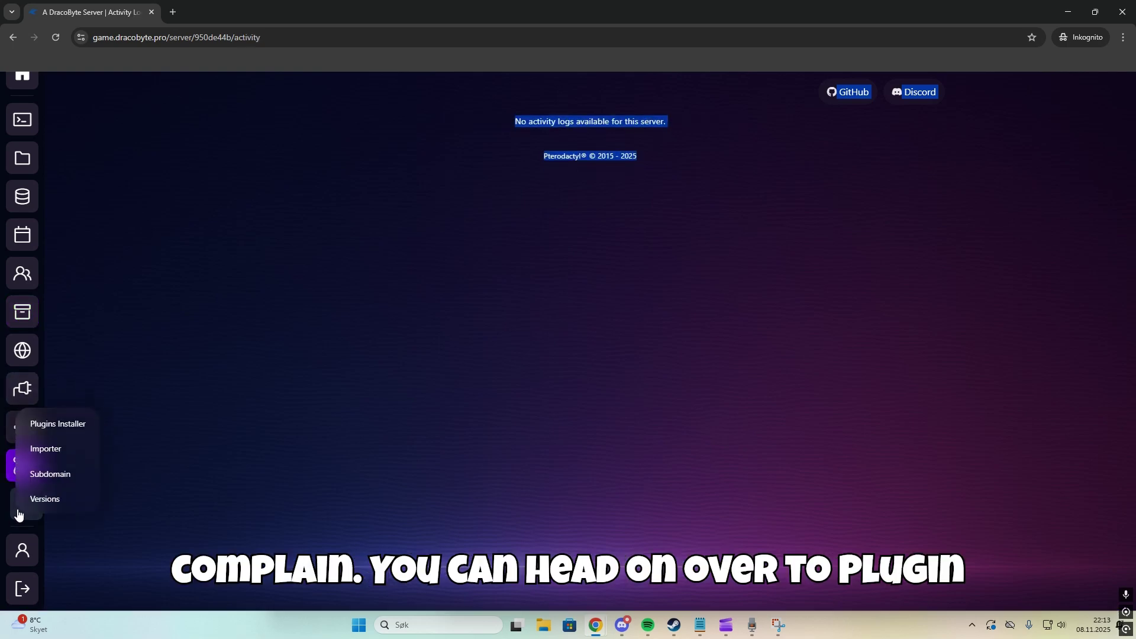
# In Plugins Installer, compare providers CurseForge, Modrinth, Hangar and Polymart, ending on Modrinth.
pyautogui.click(53, 424)
pyautogui.click(874, 140)
pyautogui.click(852, 179)
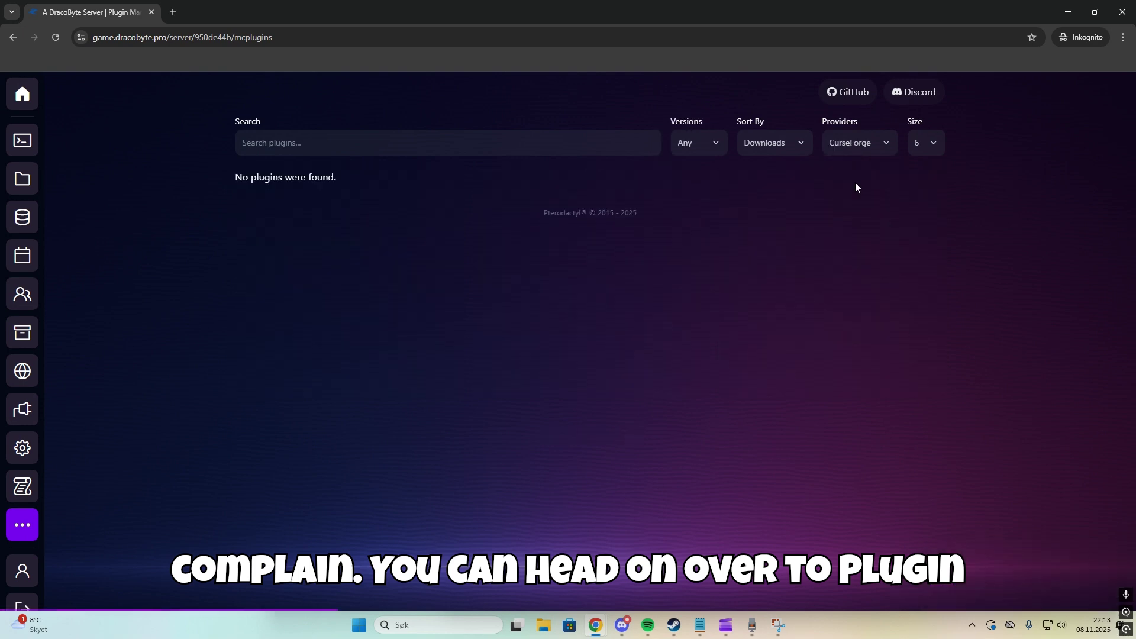
pyautogui.click(855, 140)
pyautogui.click(851, 164)
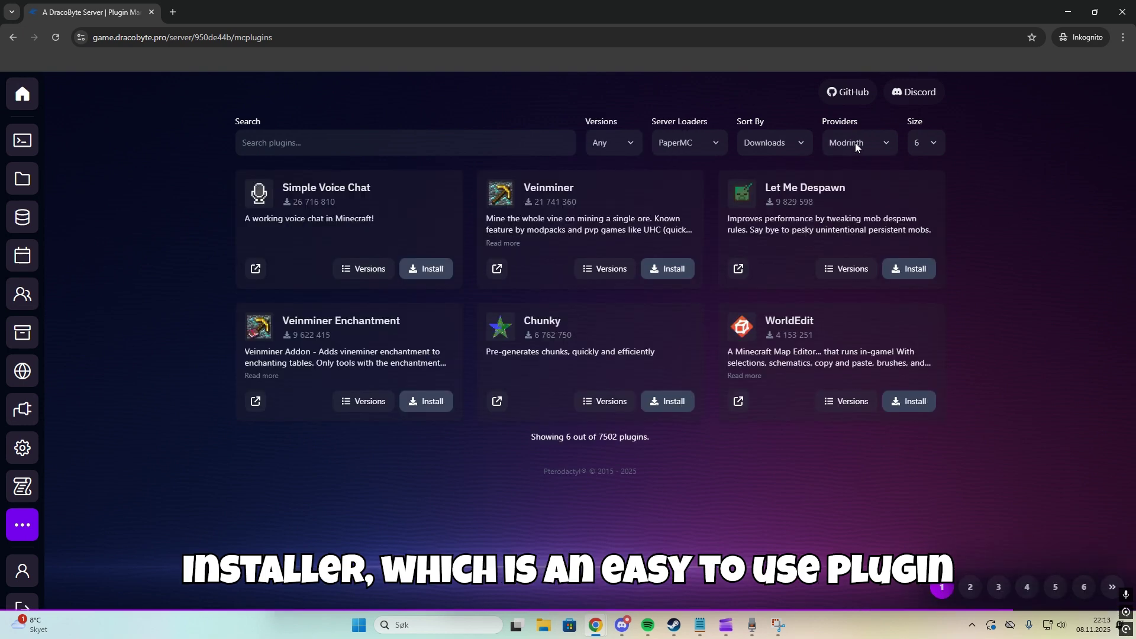
pyautogui.click(855, 141)
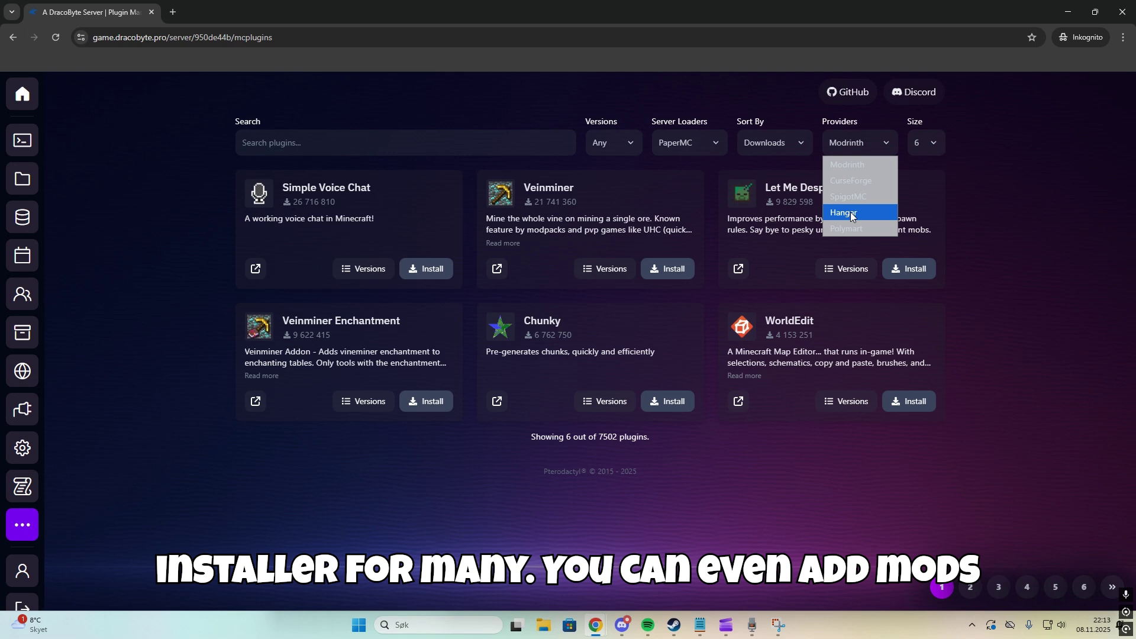
pyautogui.click(850, 216)
pyautogui.click(850, 144)
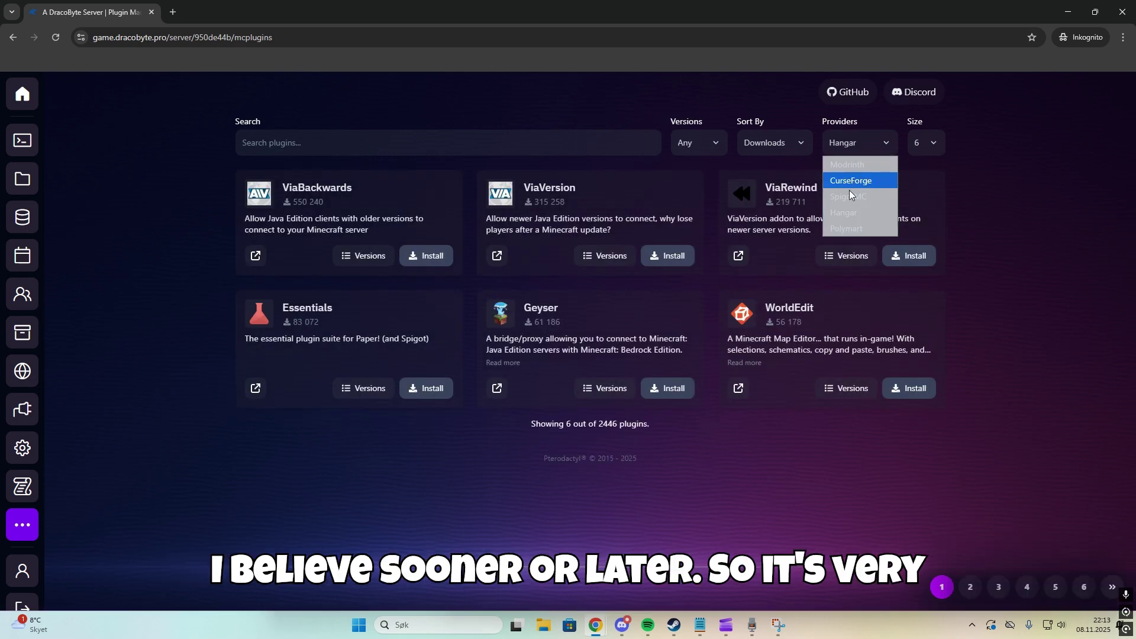
pyautogui.click(851, 227)
pyautogui.click(849, 144)
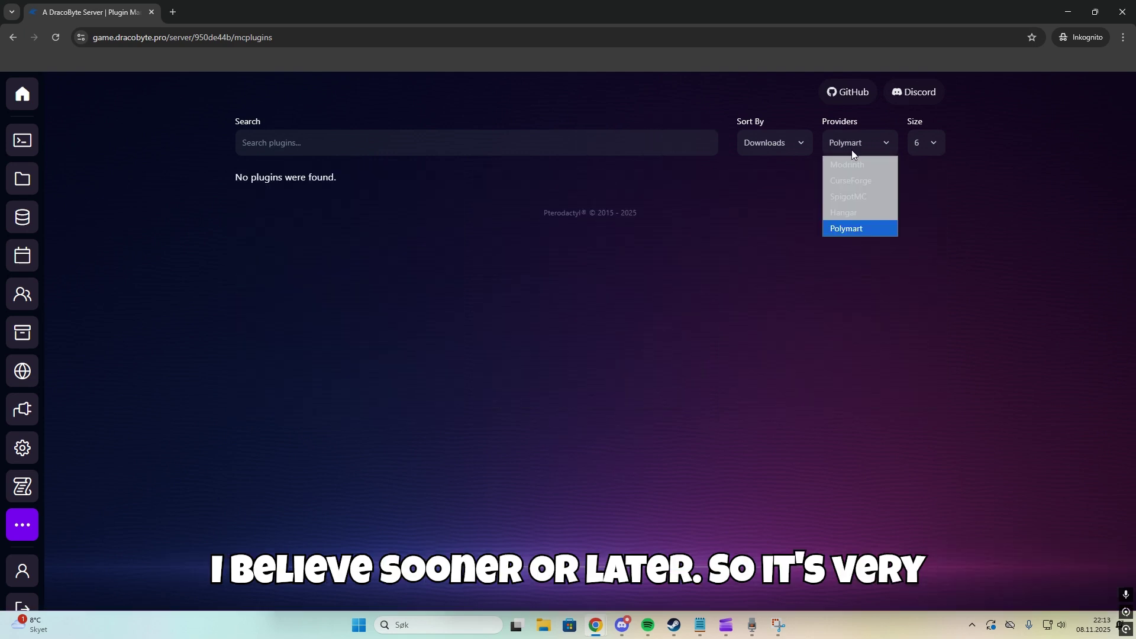
pyautogui.click(852, 163)
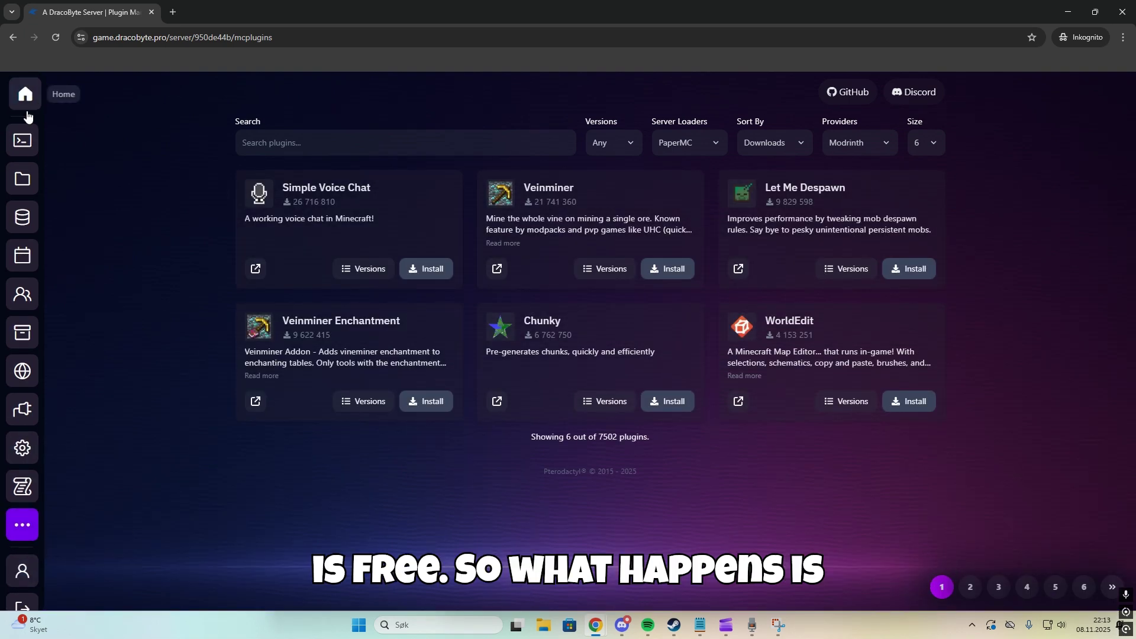
# Start the server from the Console and answer I Accept on the Minecraft EULA prompt.
pyautogui.click(22, 140)
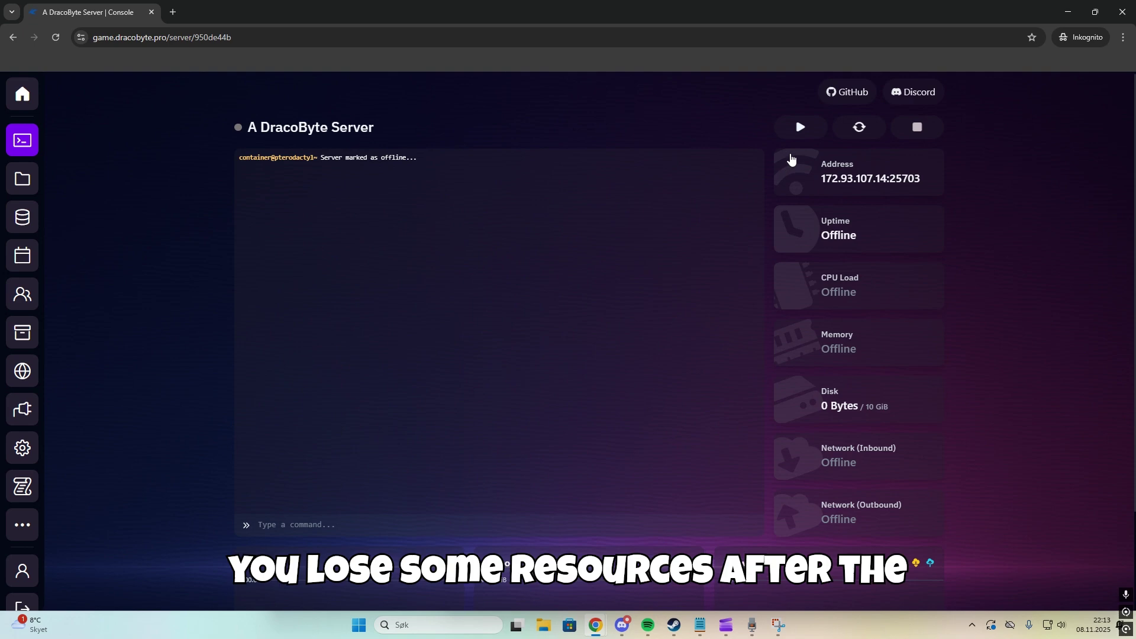
pyautogui.click(800, 128)
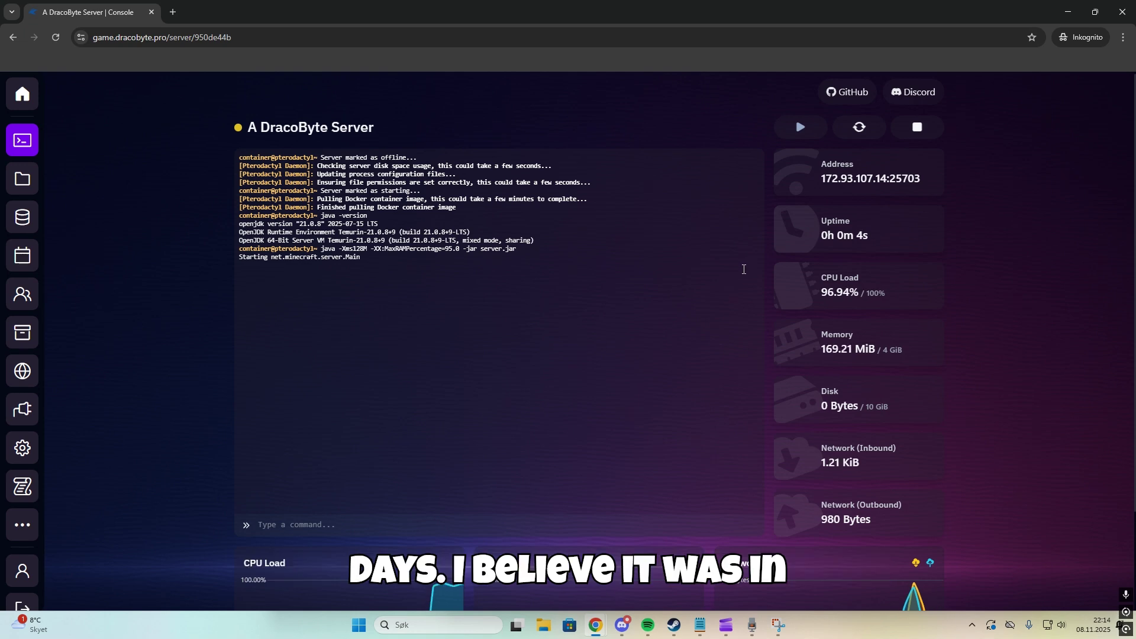
pyautogui.scroll(-3, 743, 268)
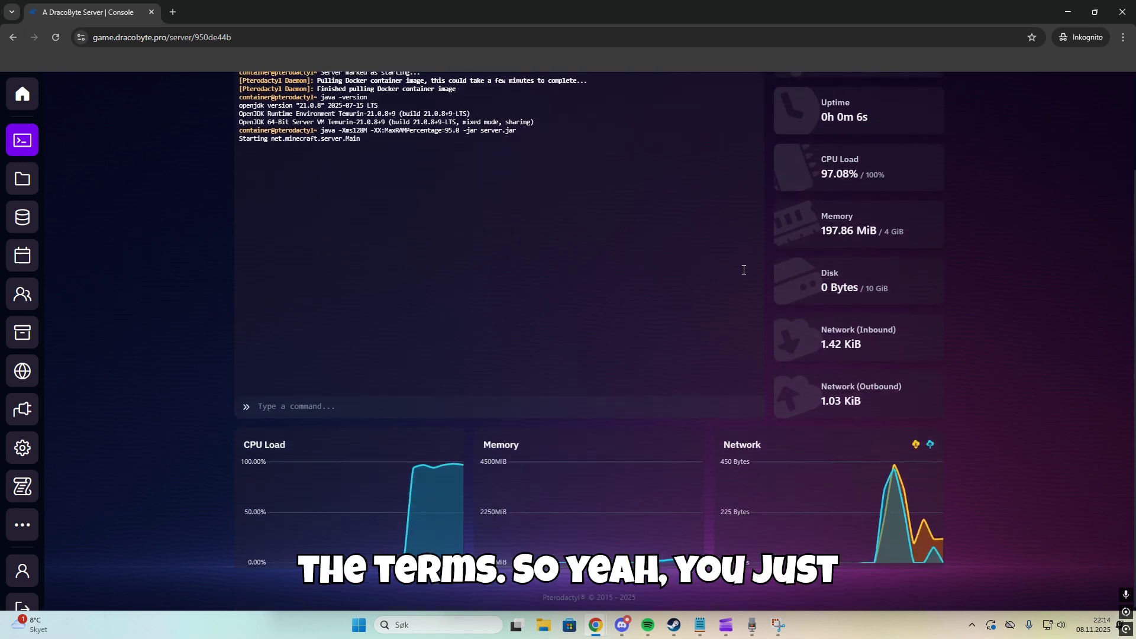
pyautogui.scroll(3, 743, 269)
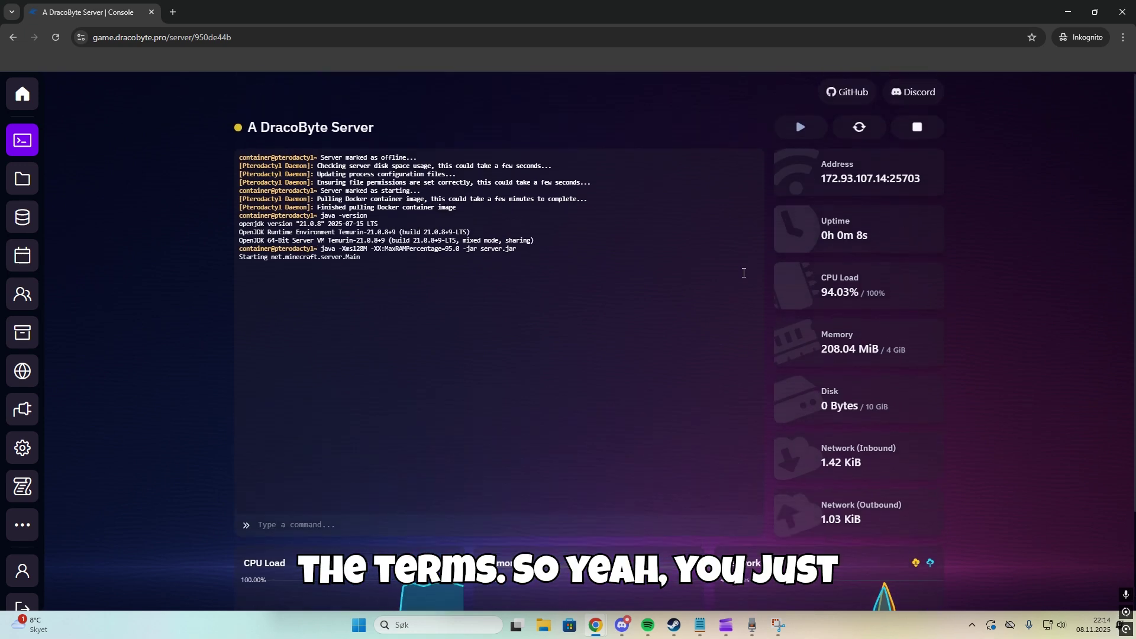
pyautogui.scroll(-3, 682, 316)
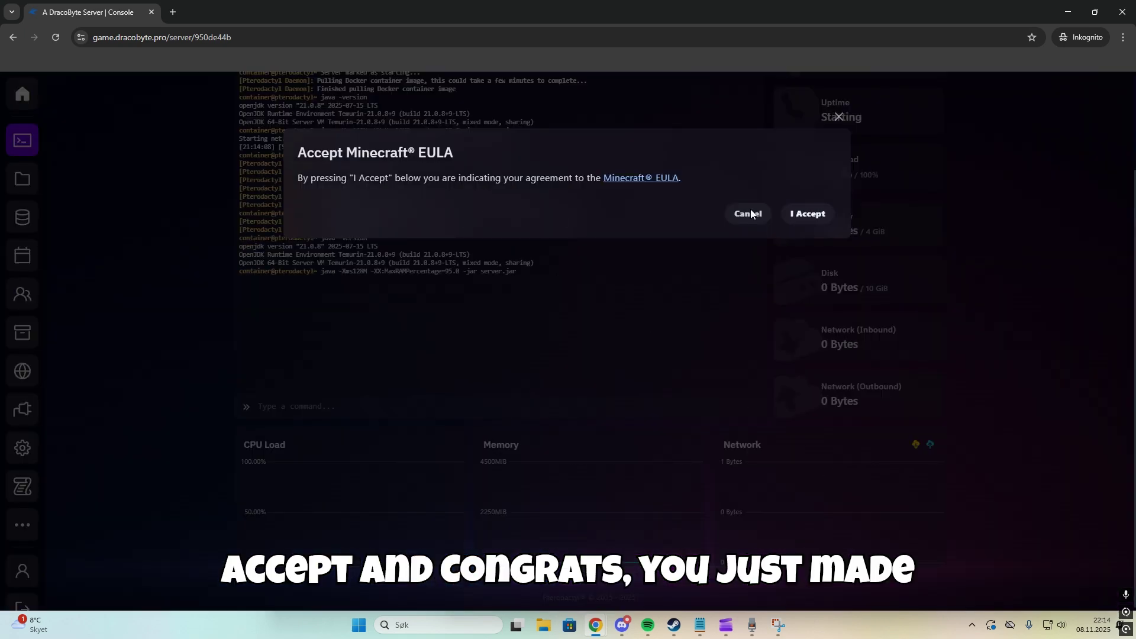
pyautogui.click(804, 214)
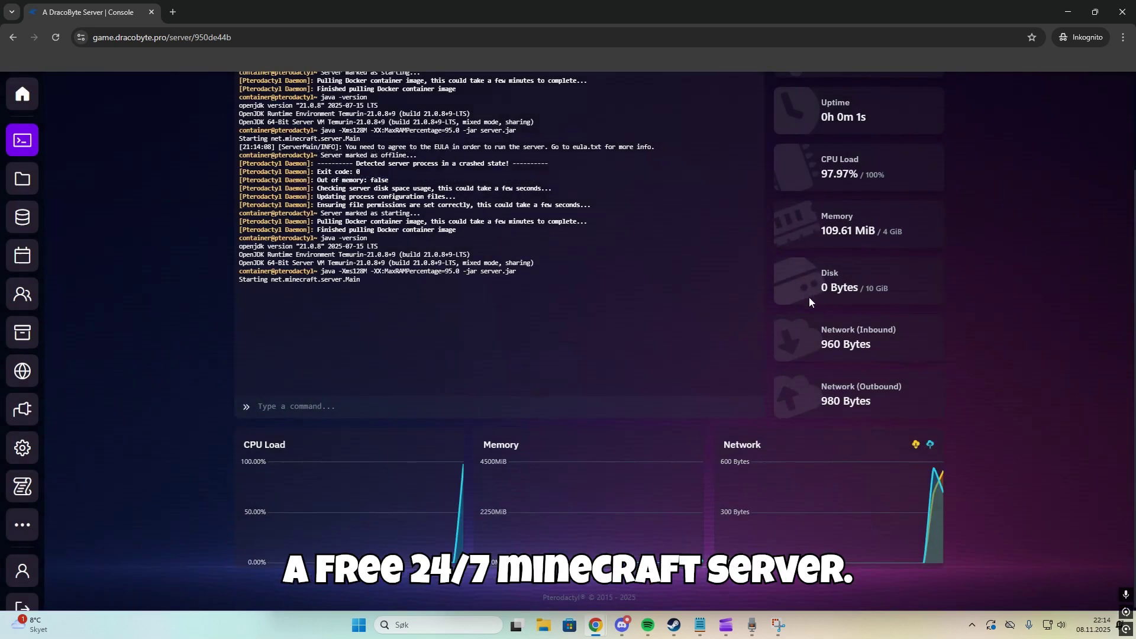
pyautogui.scroll(3, 809, 297)
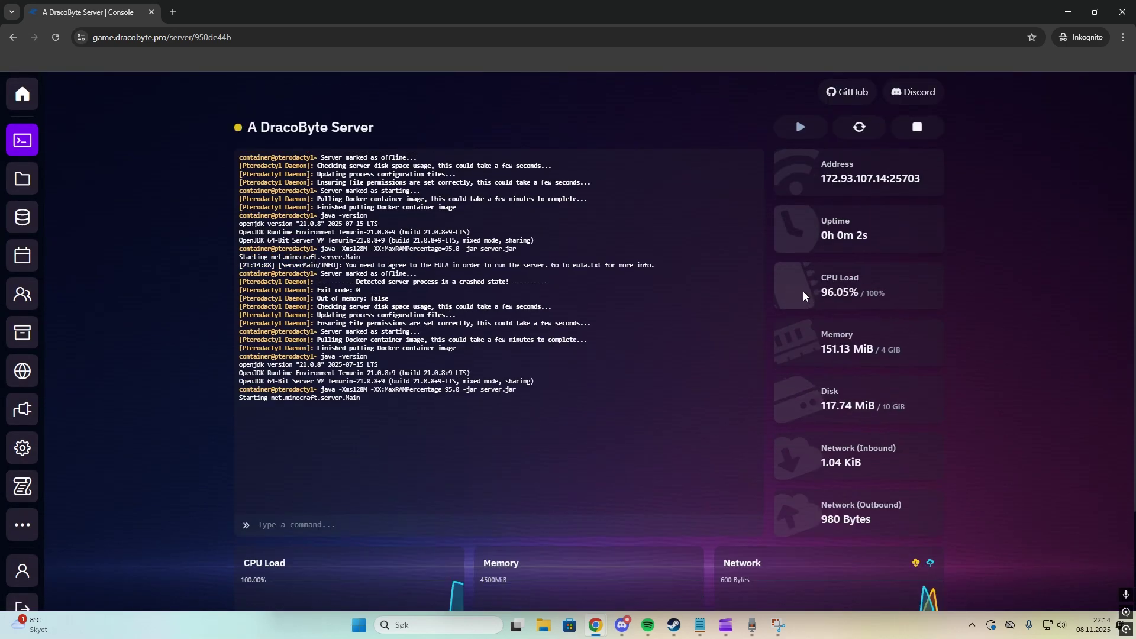